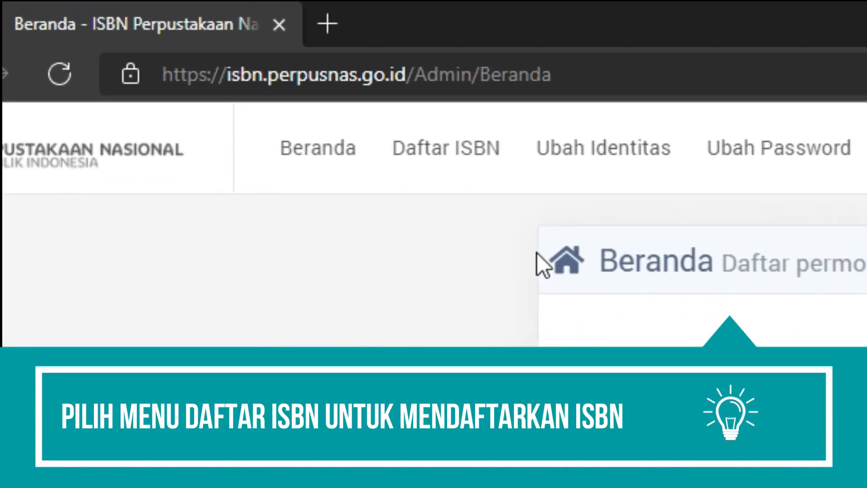
- Open the Daftar ISBN form and enter the Judul "Raja Namrud : diktator pertama di muka bumi"
click(473, 154)
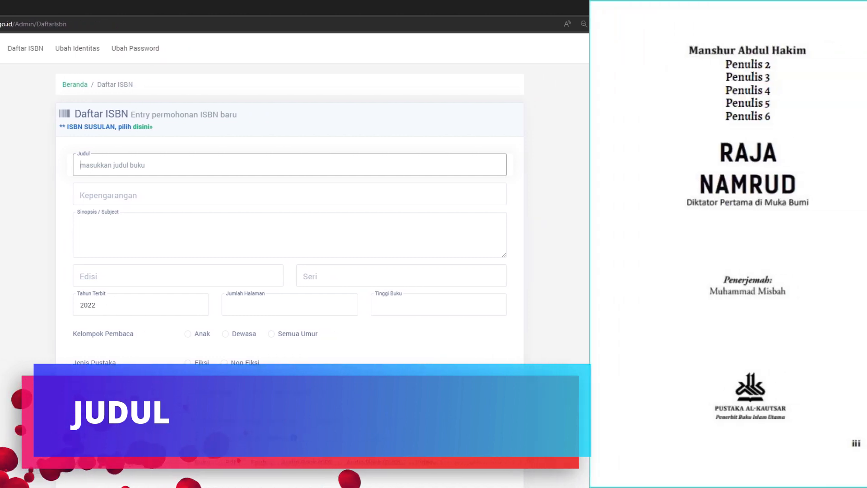
text(R)
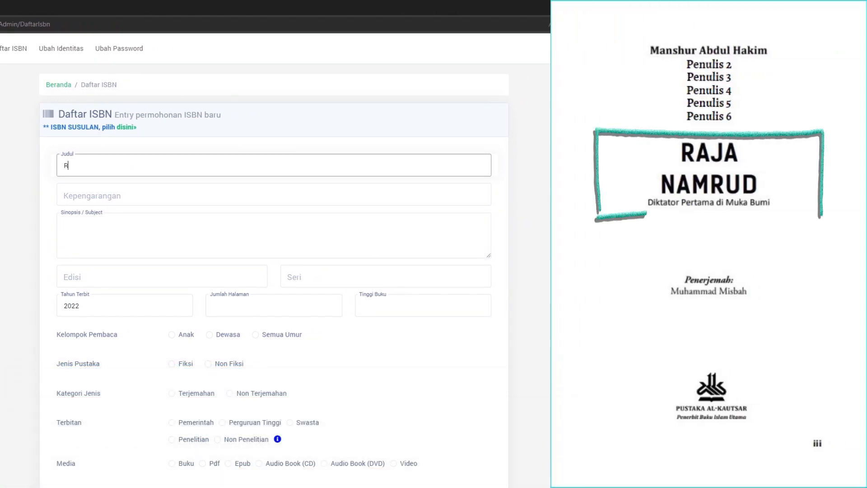
text(aja Namrud)
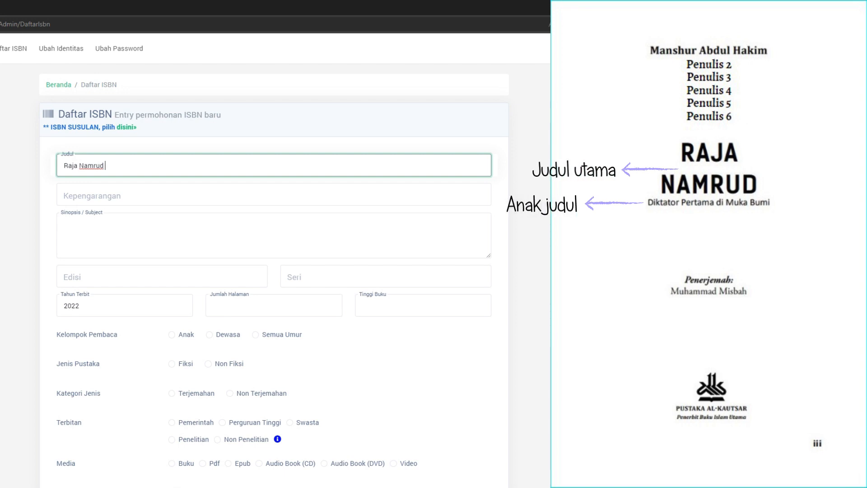
text(: diktator )
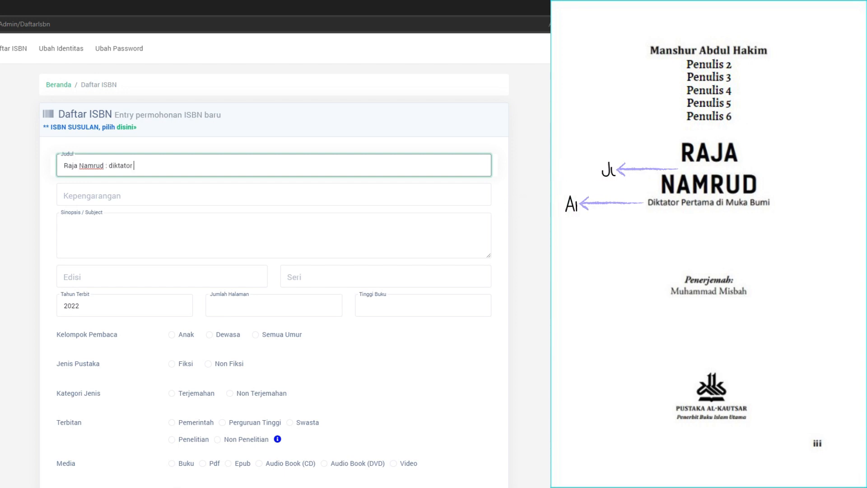
text(pertama di muka)
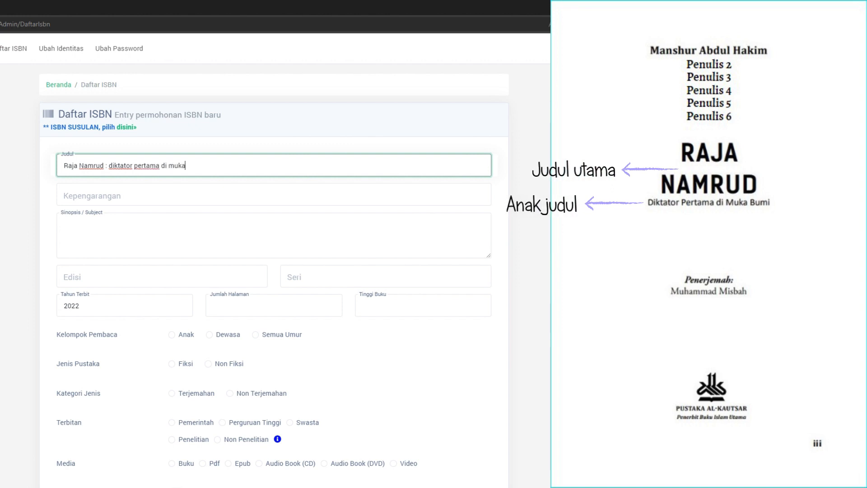
text( bumi)
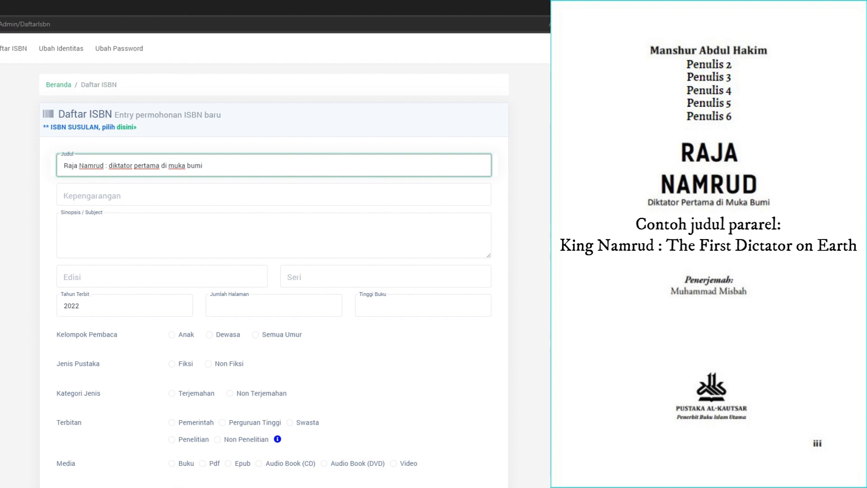
- Append the parallel title "= King Namrud : the first dictator on earth" to the Judul
text(=)
text( King)
text( Namrud)
text(: the first dictator)
text( on earth)
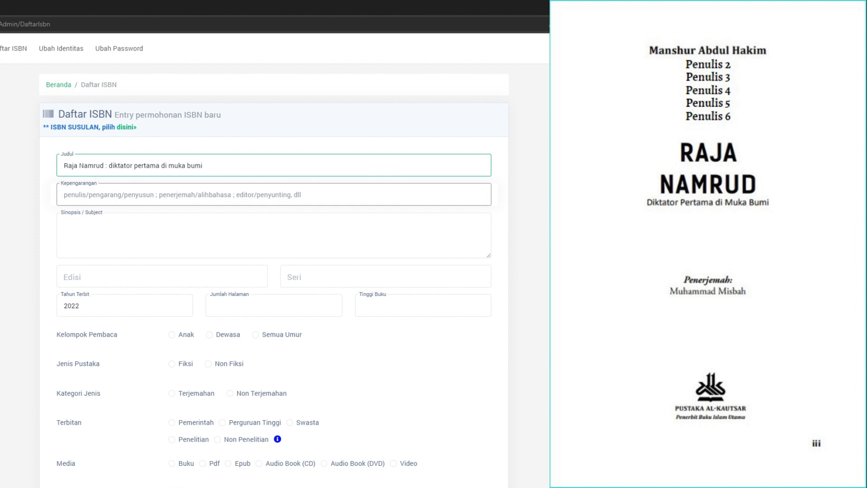
- Fill in Kepengarangan with the names of the penulis, penerjemah and editor, each preceded by its role and separated by semicolons
text(penul)
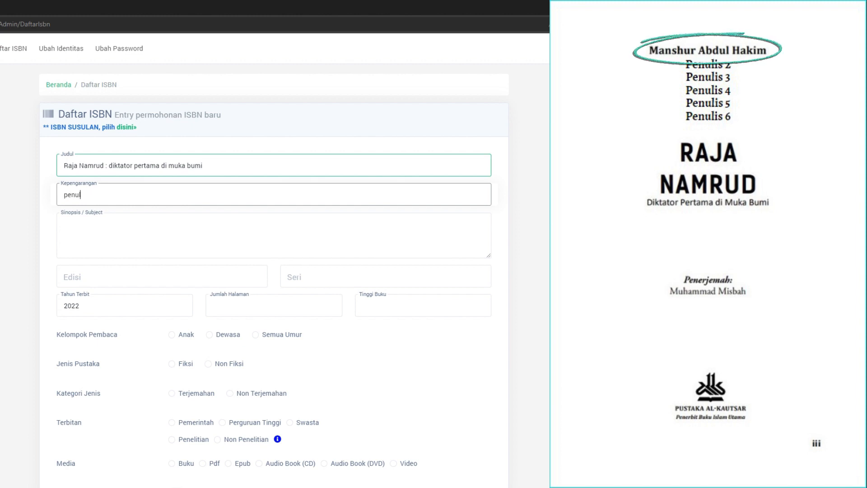
text(is, Manshur Abdul H)
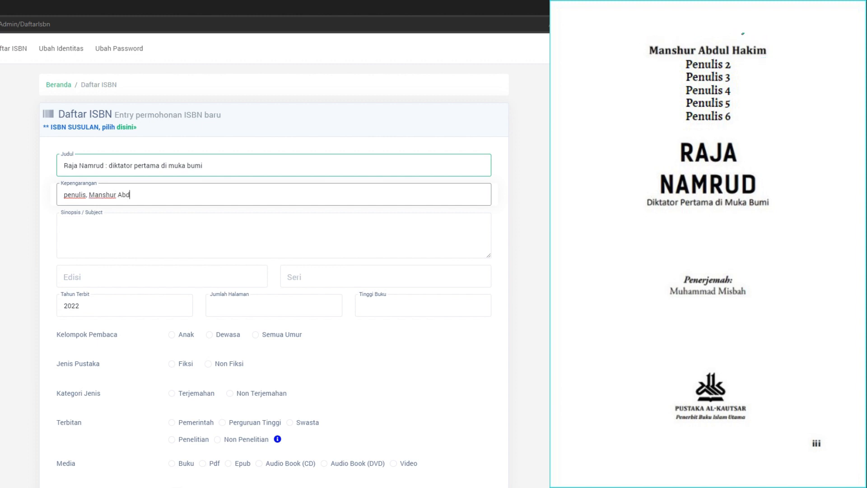
text(akim)
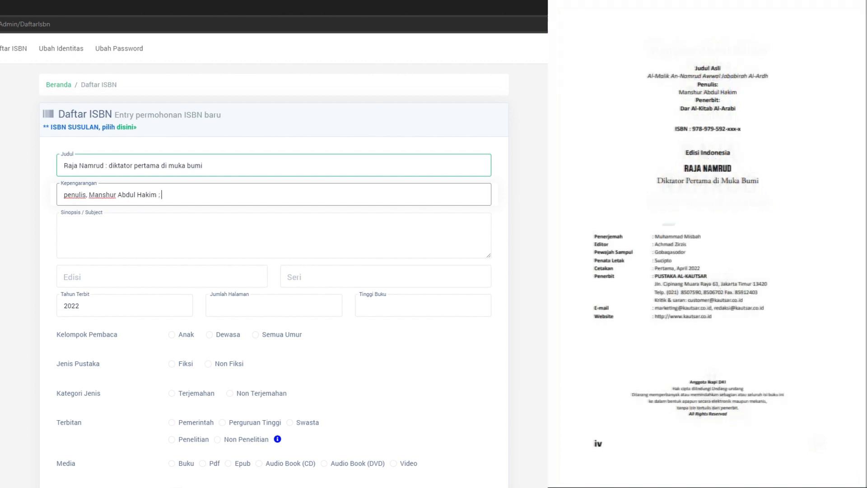
text(; penerjemah)
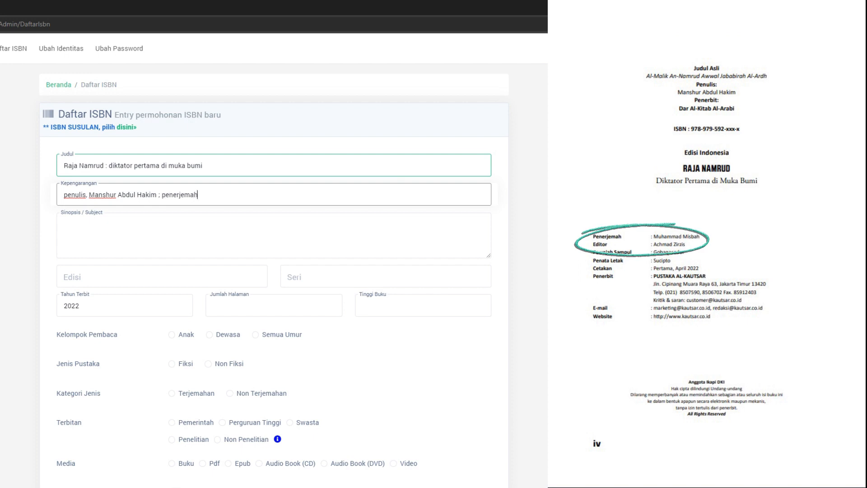
text(, Muhammad Misbah)
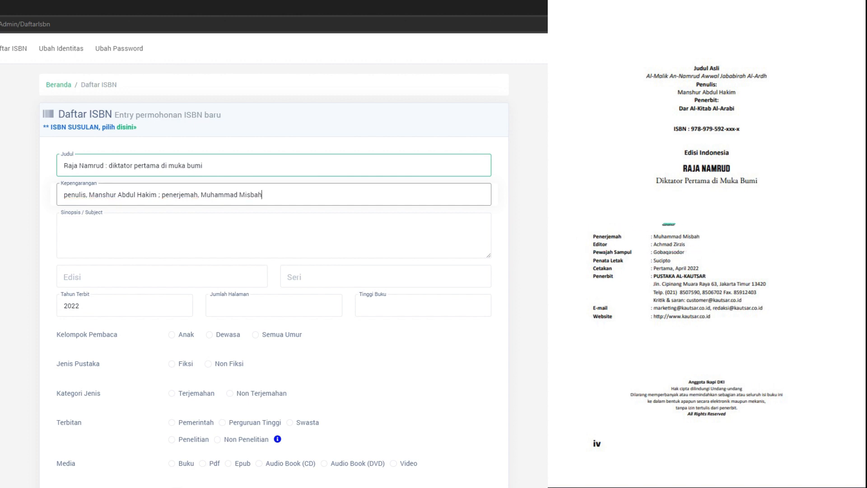
text(; editor)
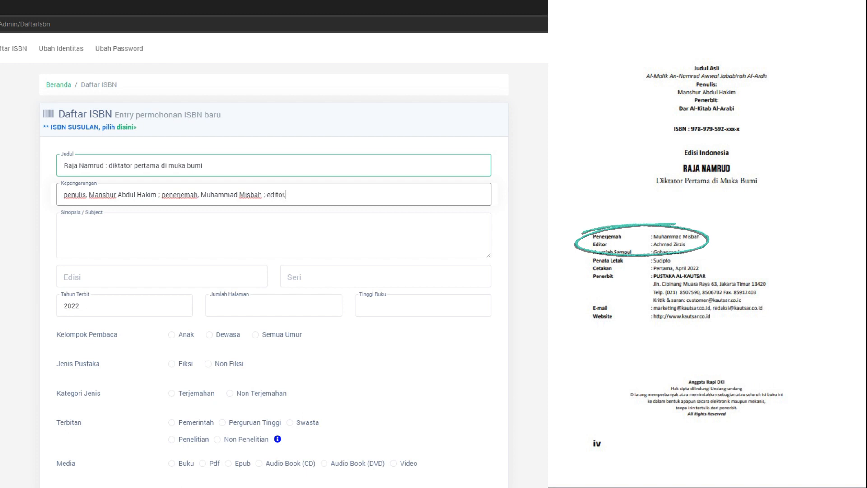
text(, Achmad Zi)
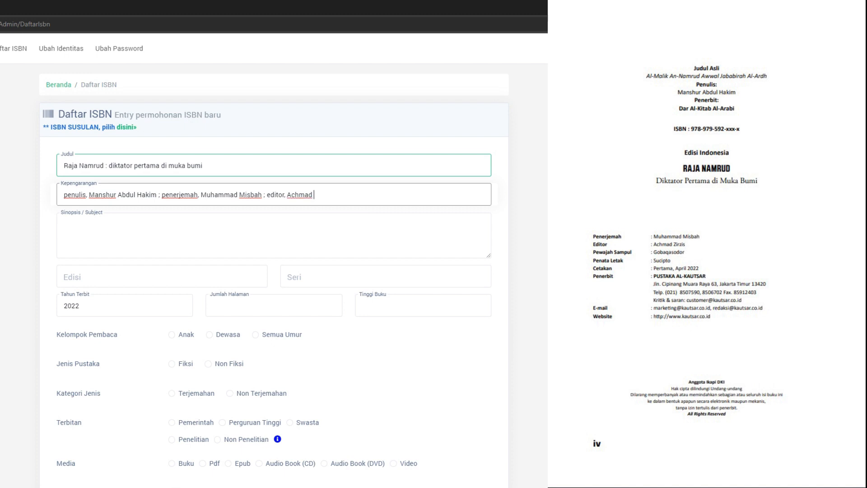
text(rzis)
- Insert ", penulis 2, penulis 3, penulis 4, penulis 5 [dan 1 lainnya]" after the first author's name in Kepengarangan
click(157, 194)
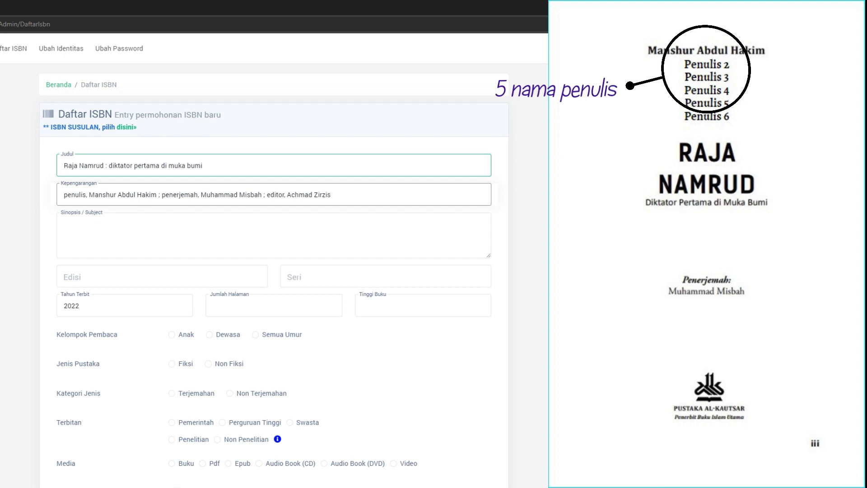
text(, pem)
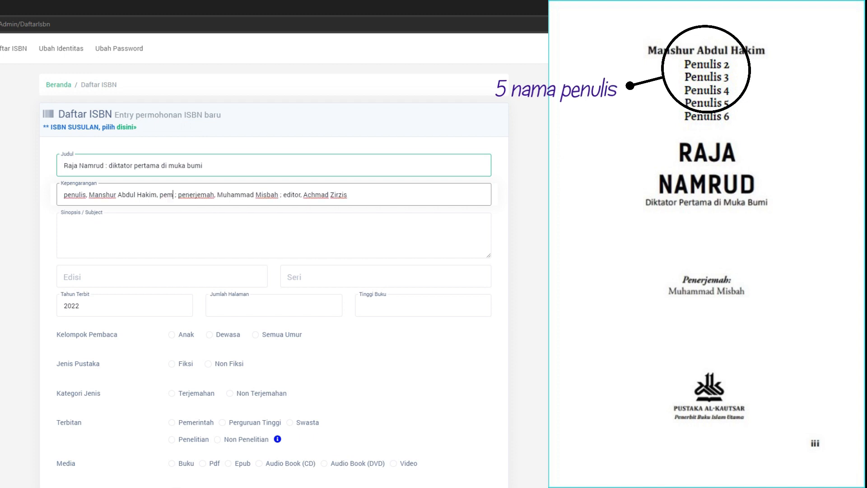
key(BackSpace)
text(lis 2)
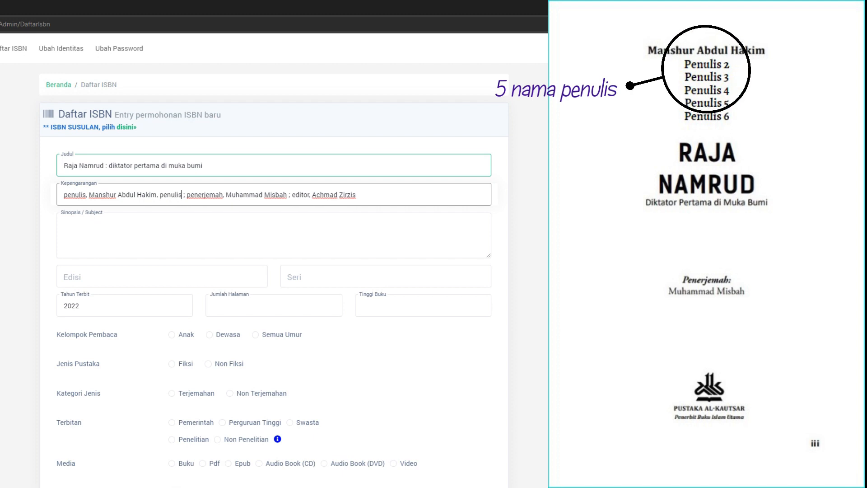
text(, penulis)
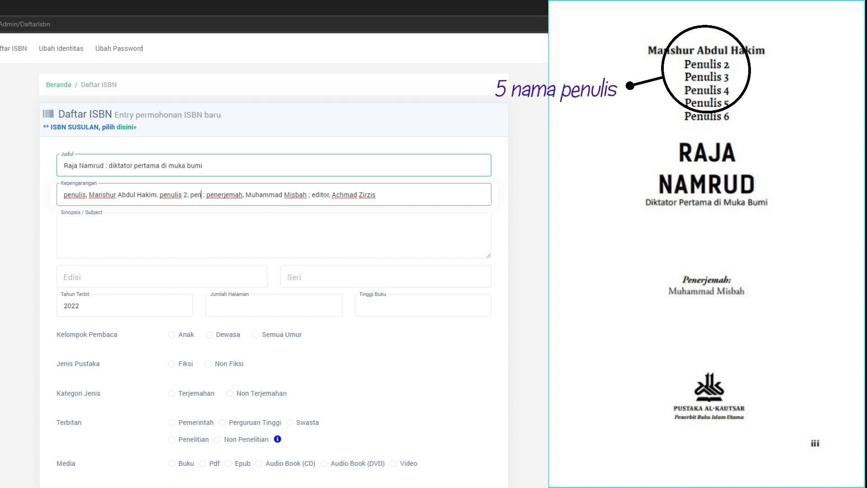
text( 3, pen)
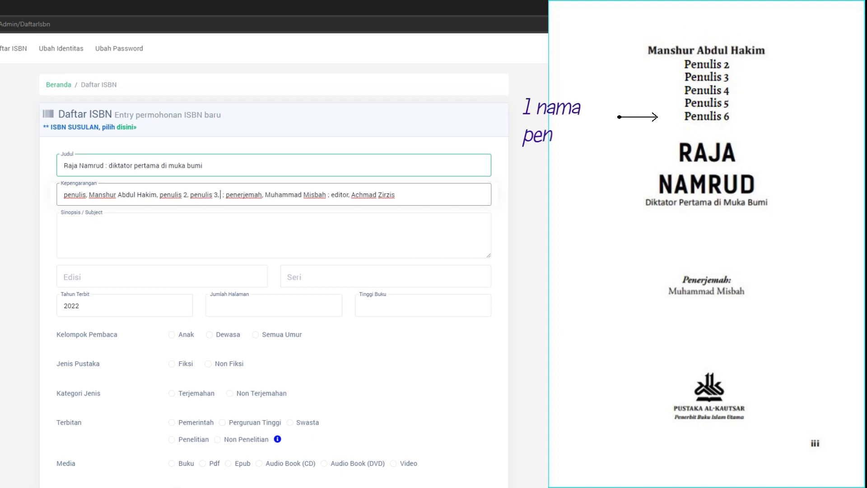
text(ulis 4)
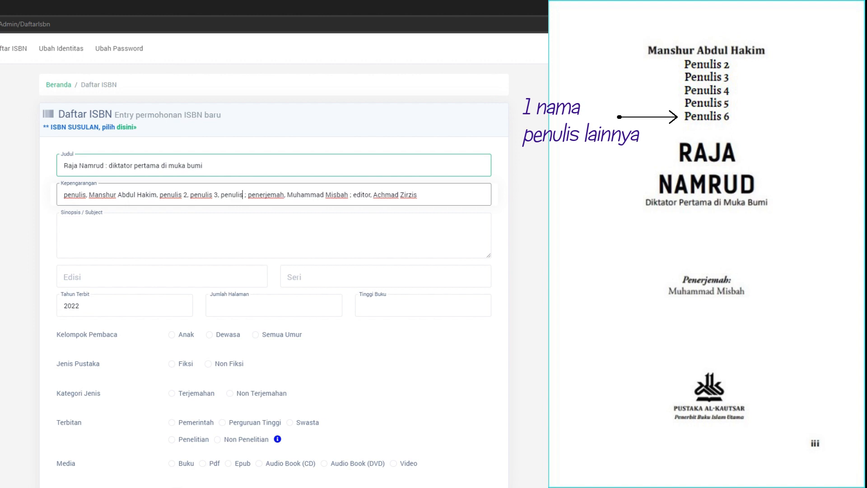
text(, penulis)
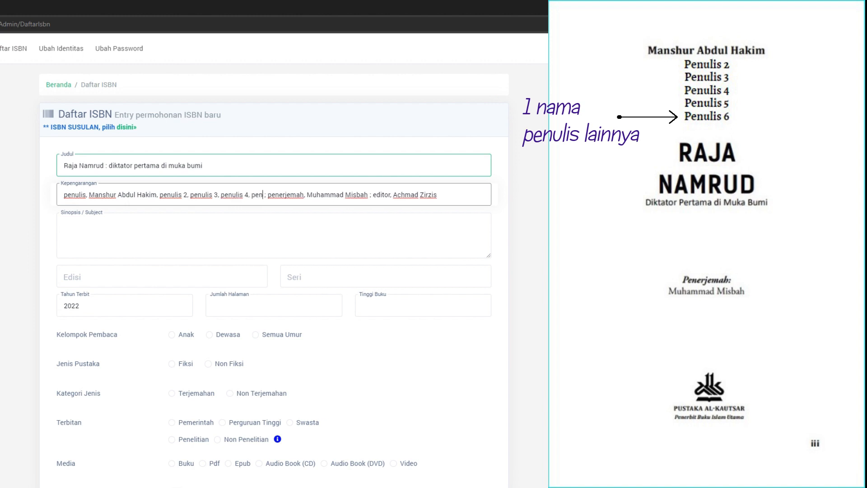
text( 5 )
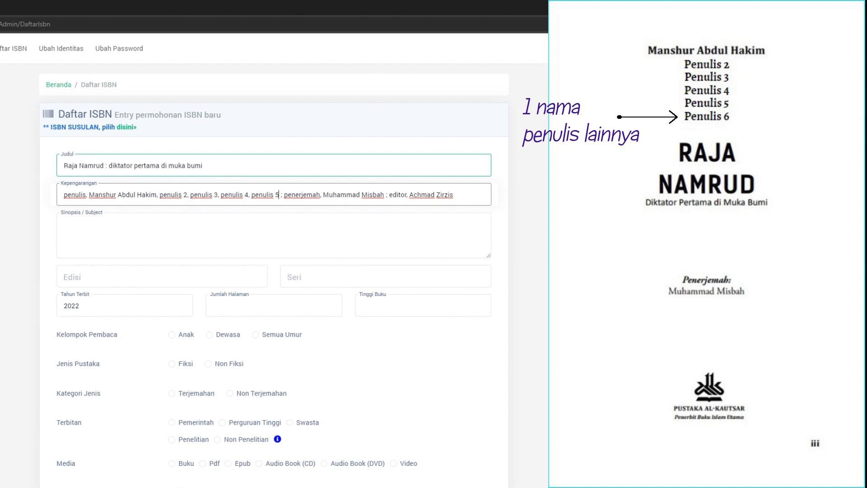
text([dan 1)
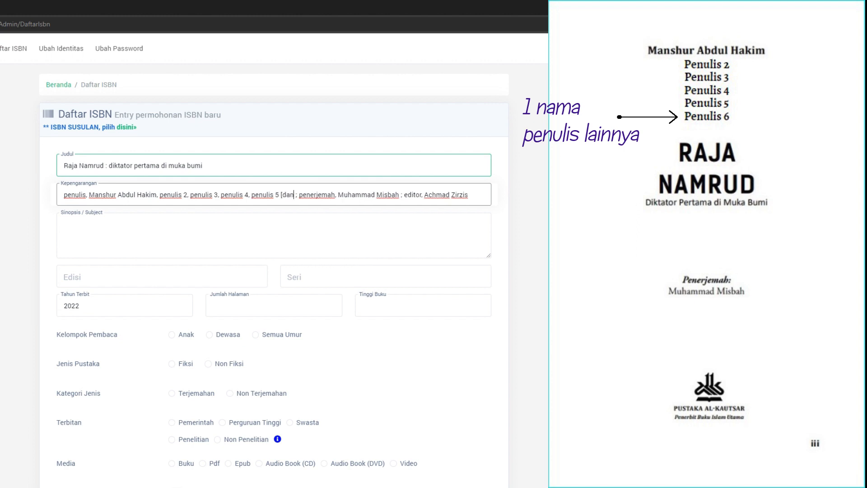
text( lainnya)
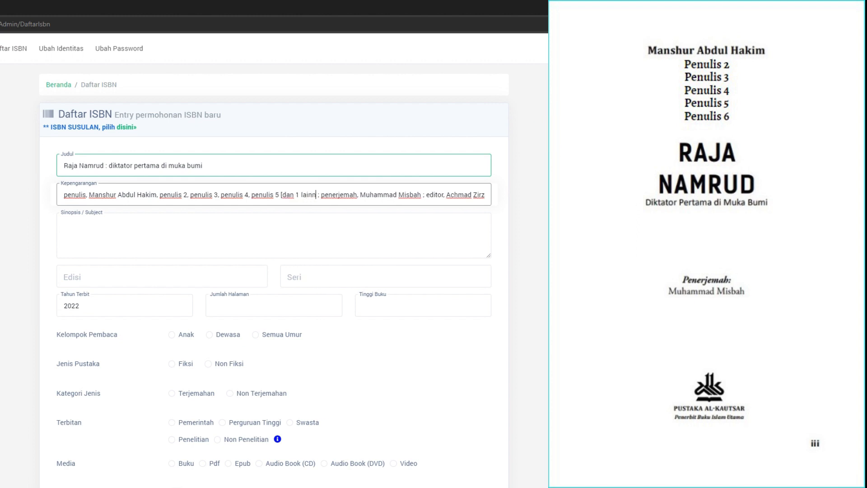
text(])
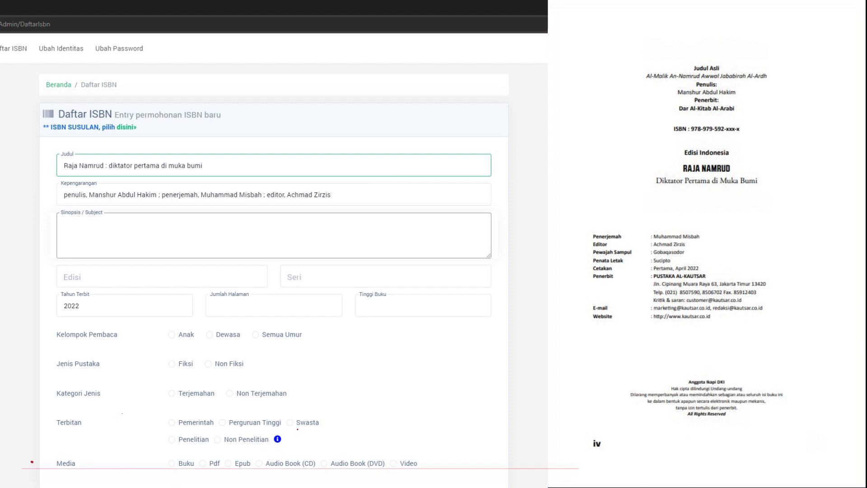
- Paste the copied book synopsis into Sinopsis / Subject, enlarge the text area to review it, and shrink it again
key(ctrl+v)
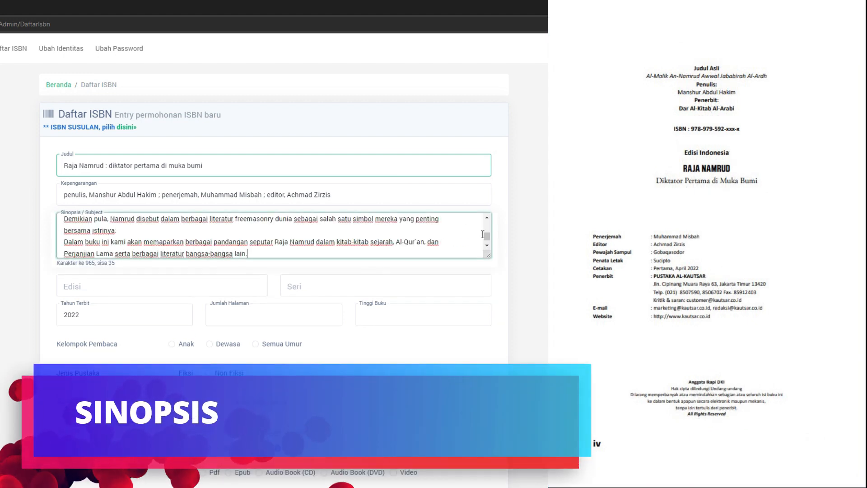
drag(488, 234, 486, 218)
drag(485, 253, 485, 359)
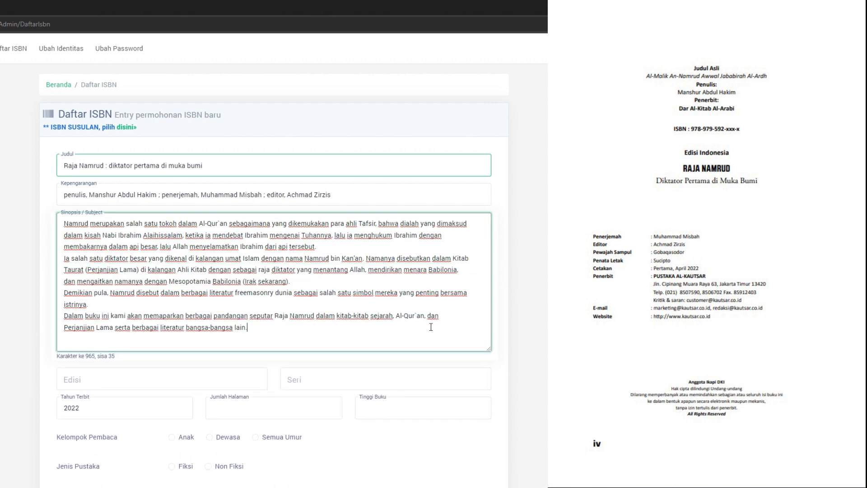
drag(489, 349, 487, 248)
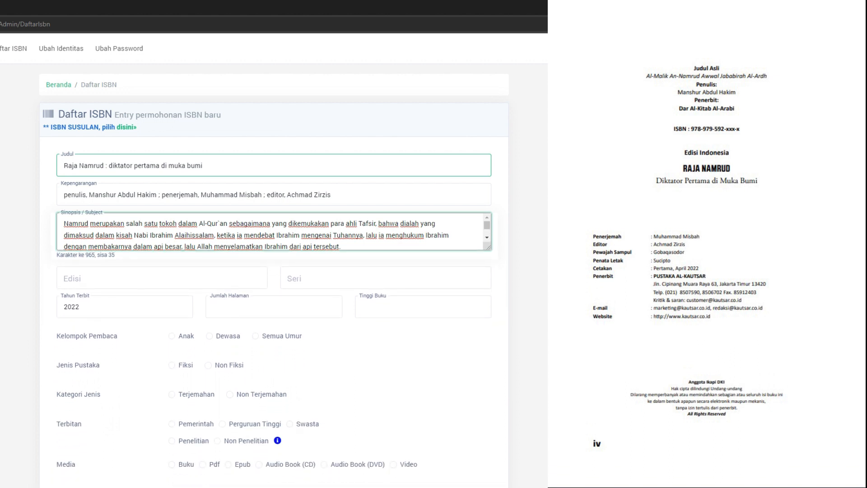
- Enter "Edisi Indonesia" as the book's Edisi
key(Tab)
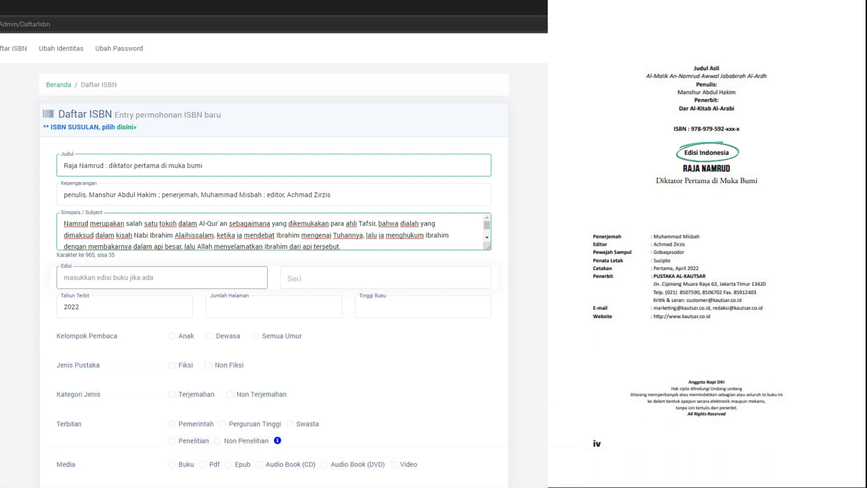
text(Edisi)
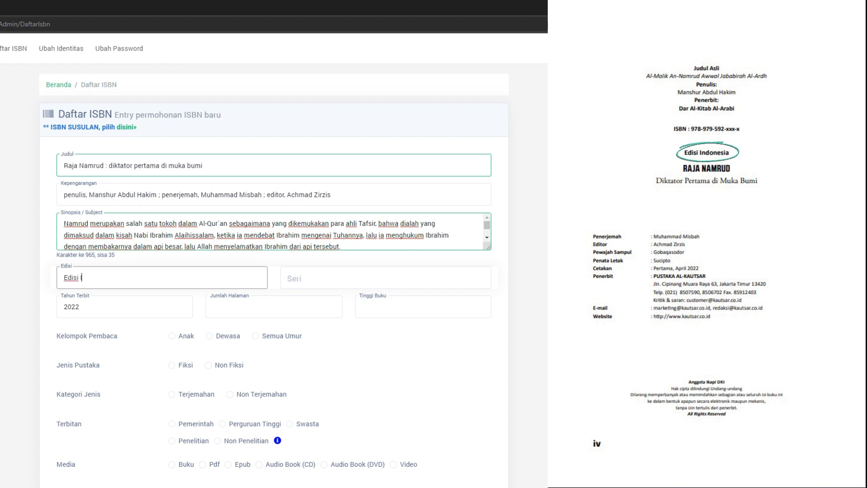
text( Indonesia)
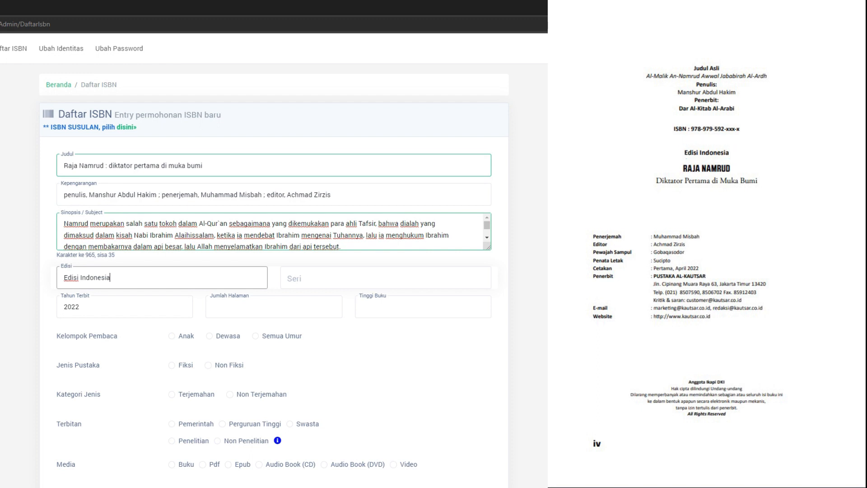
- Enter sample text beginning with "Seri" as the book's Seri
key(Tab)
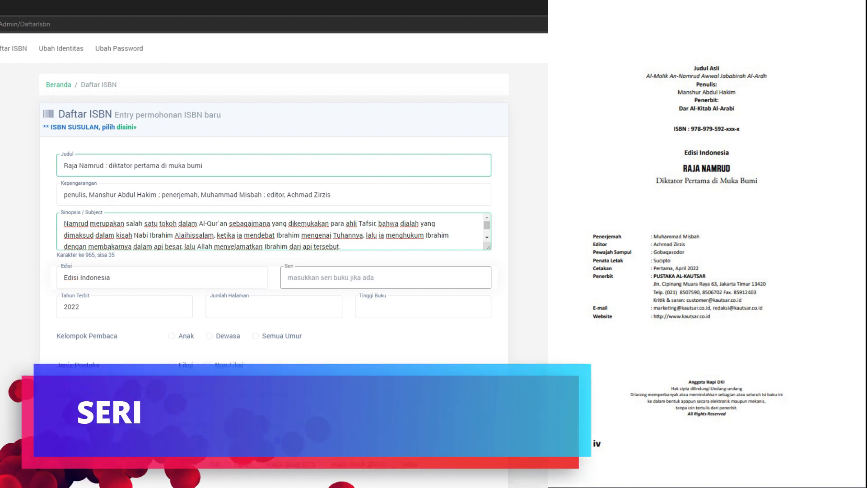
text(Seri)
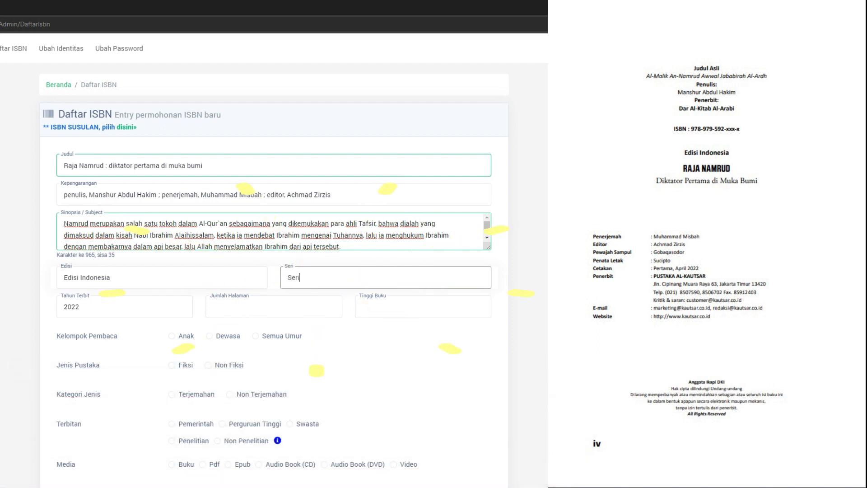
text( bu)
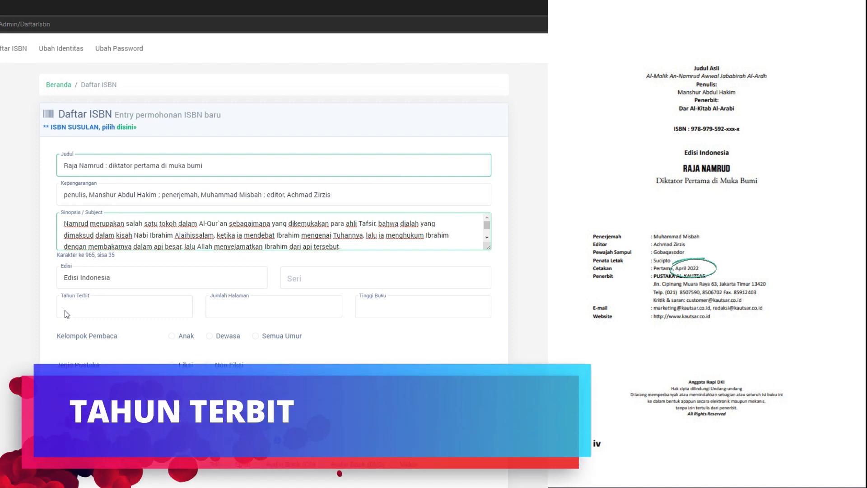
- Set the book's Tahun Terbit to 2022 and enter 252 as its Jumlah Halaman
click(84, 305)
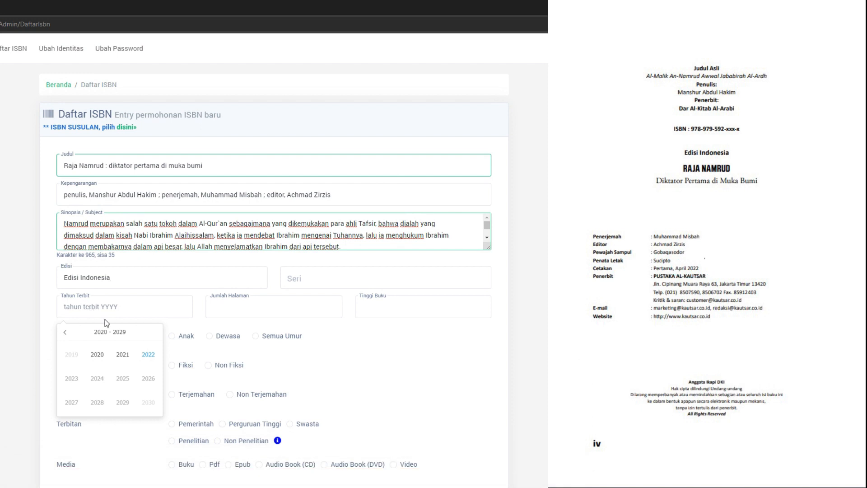
click(148, 359)
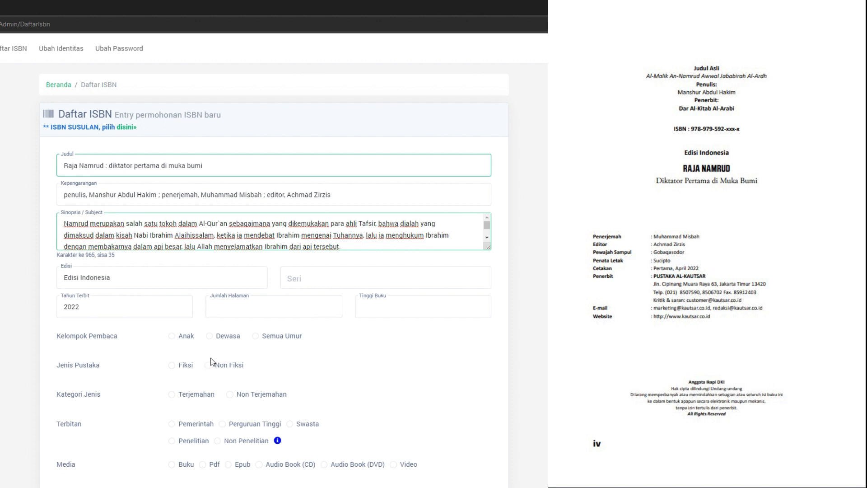
click(213, 307)
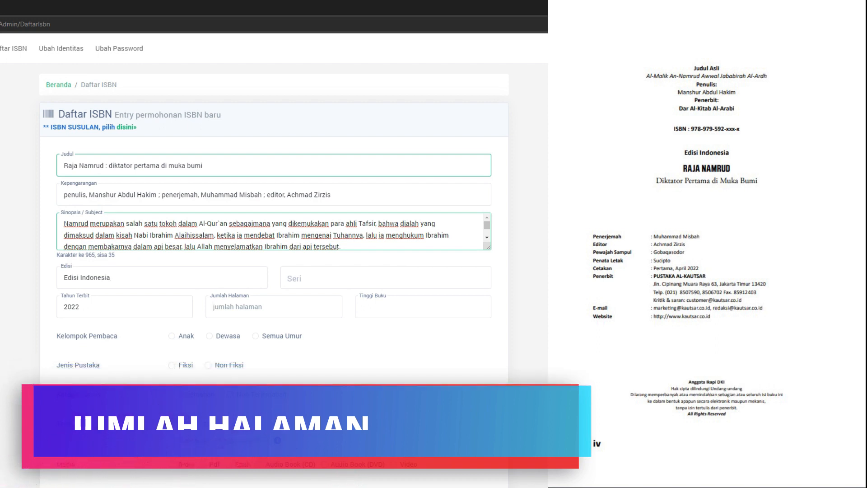
click(213, 307)
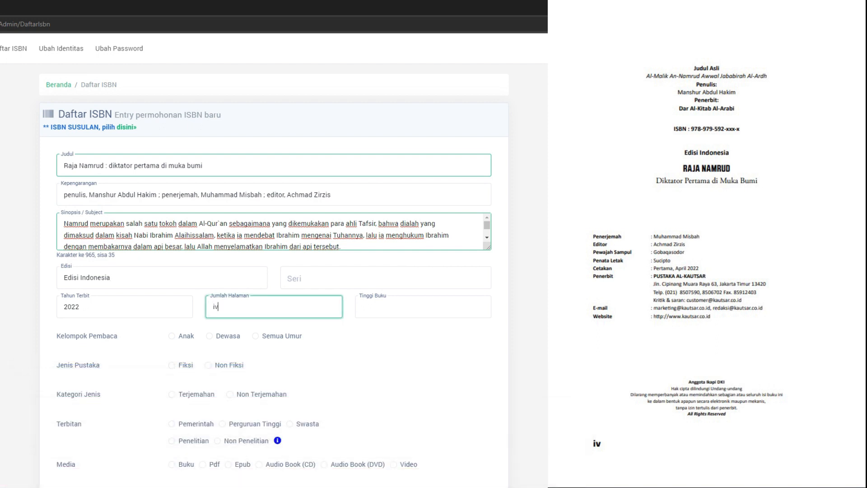
text(iv, 252)
- Enter 21 as the book's Tinggi Buku and append ", Cetakan pertama" to the Edisi text
click(363, 307)
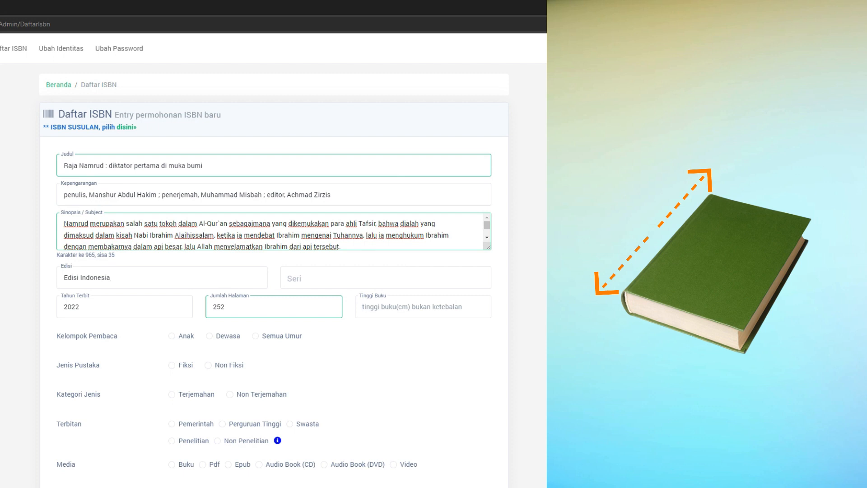
key(Tab)
text(21)
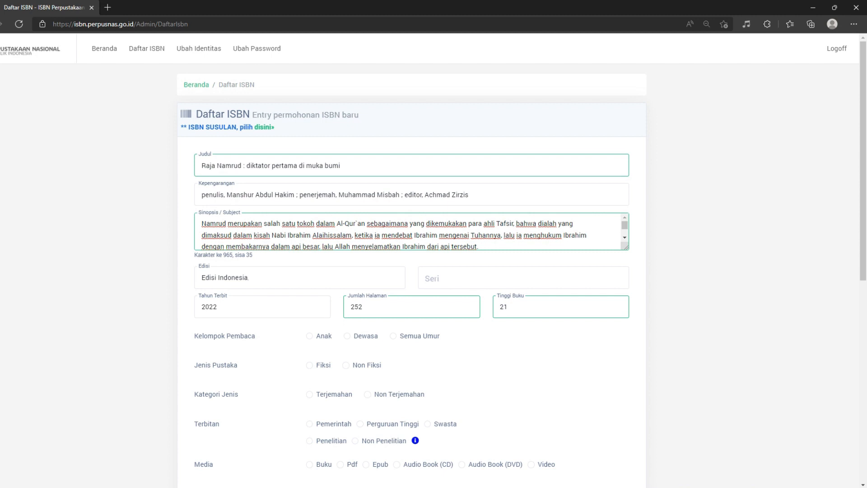
text(Cetakan pertama)
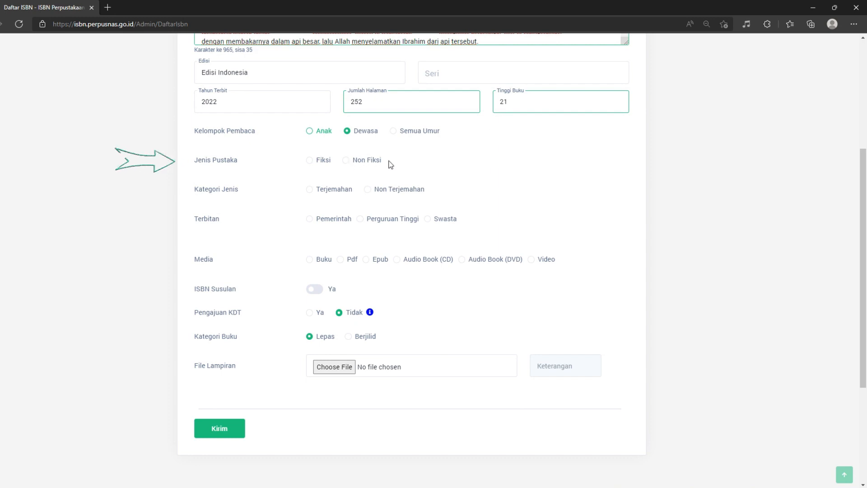
- Classify the book as Non Fiksi, Terjemahan and Swasta, with Buku as its media
click(359, 165)
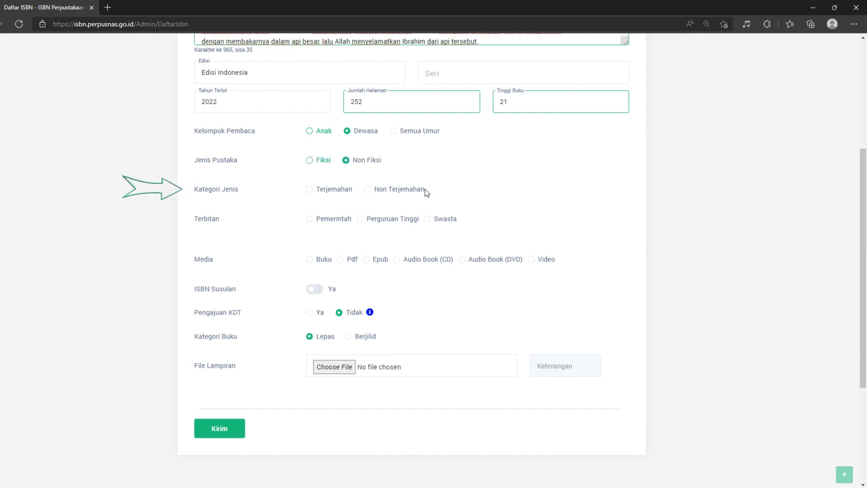
click(310, 189)
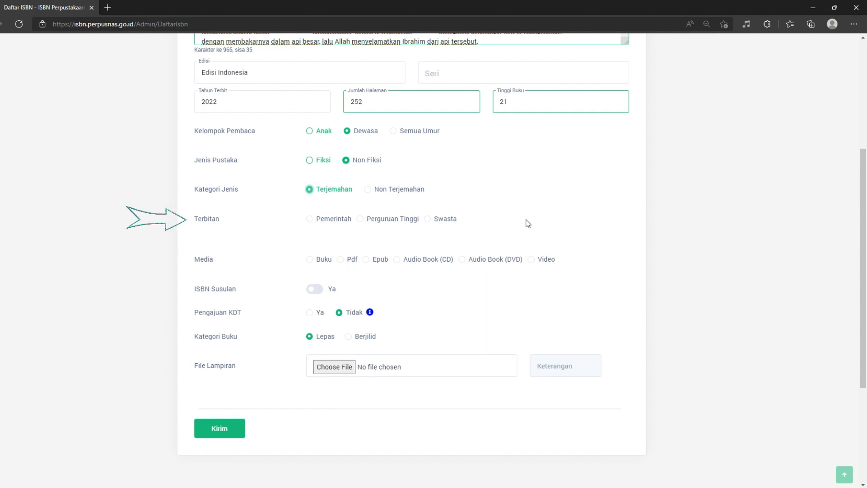
click(427, 219)
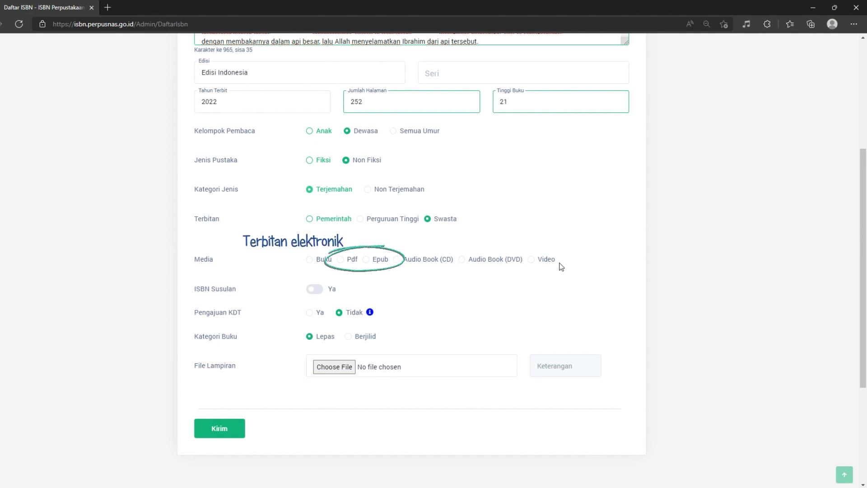
click(310, 261)
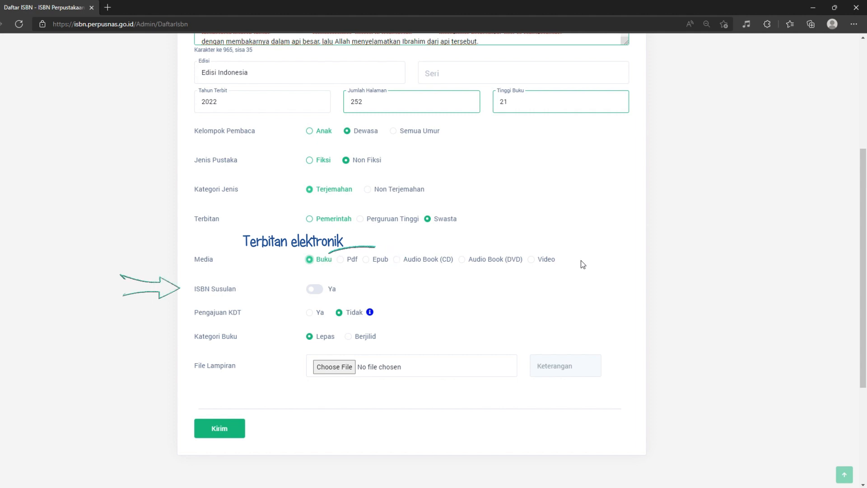
- Turn ISBN Susulan on and back off, check the Pengajuan KDT note, and set Pengajuan KDT to Ya
click(314, 290)
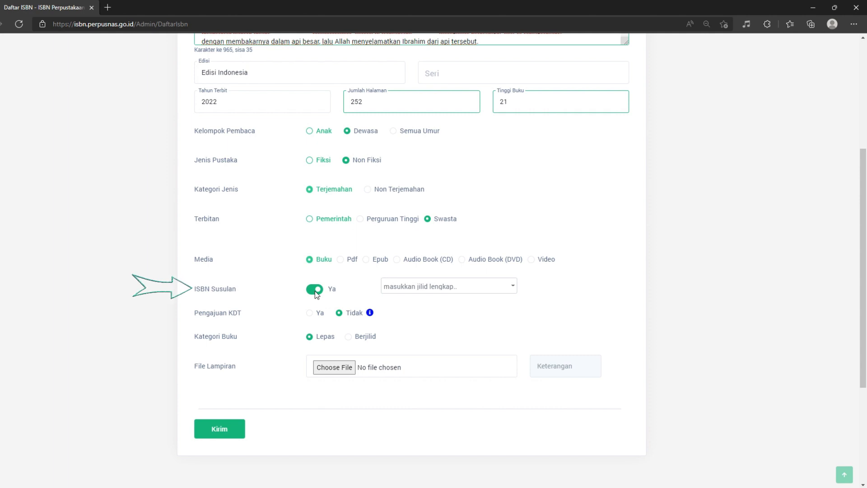
click(315, 291)
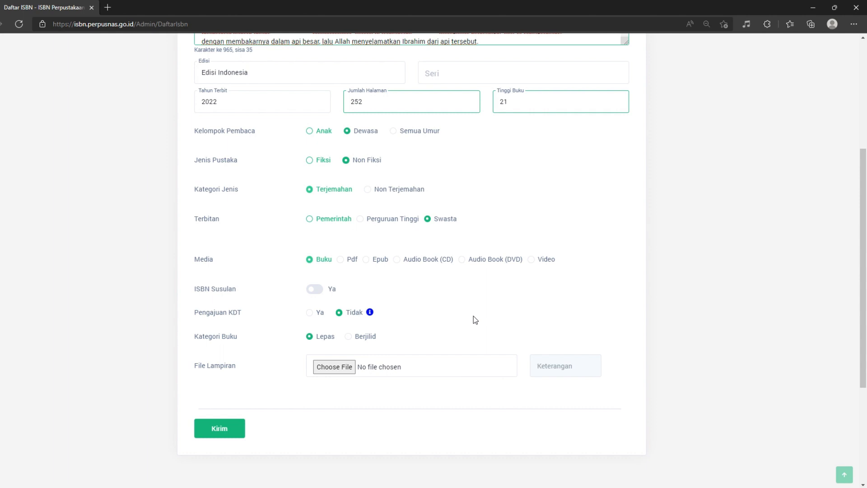
mouse_move(371, 315)
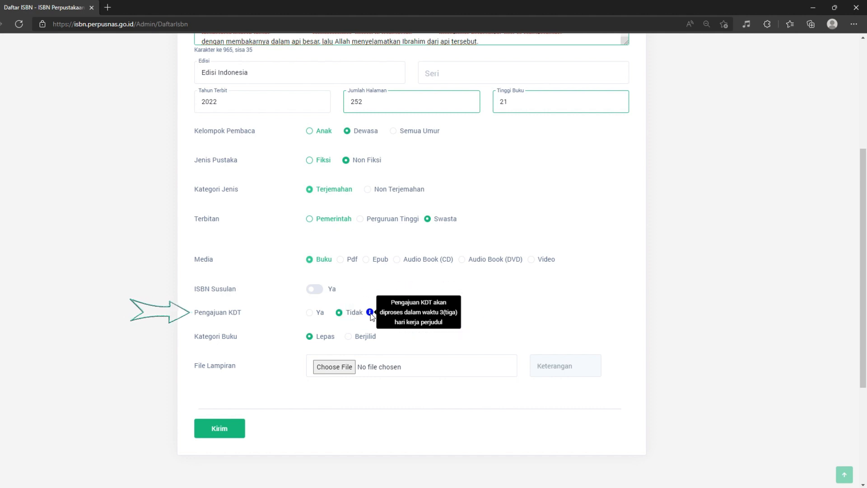
click(309, 312)
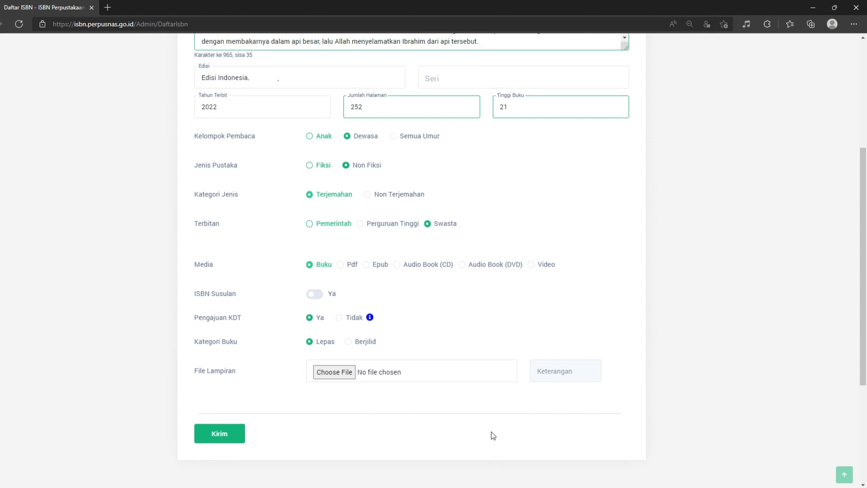
- Attach Surat permohonan ISBN.pdf from the Pengajuan Buku ISBN folder in Documents and submit the application, acknowledging the confirmation
click(336, 373)
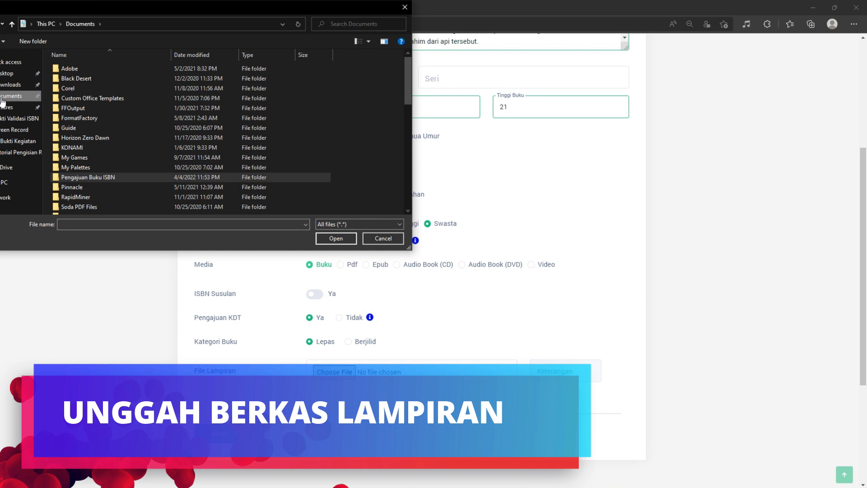
double_click(74, 178)
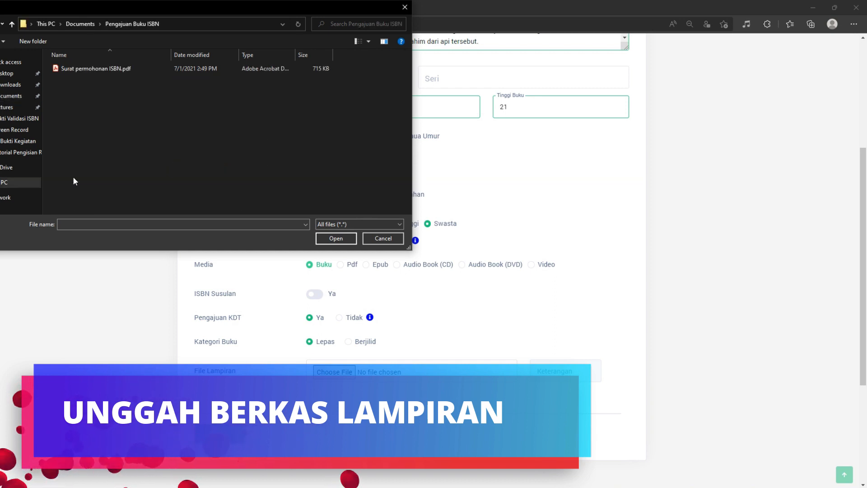
click(76, 71)
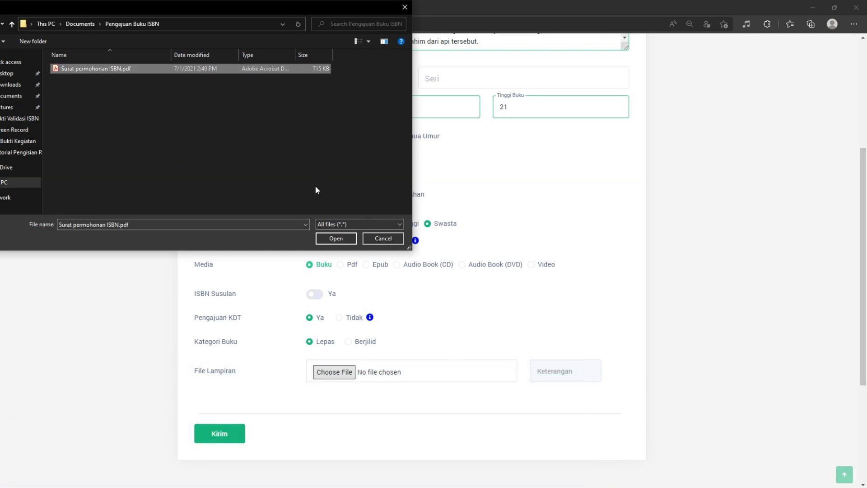
click(317, 240)
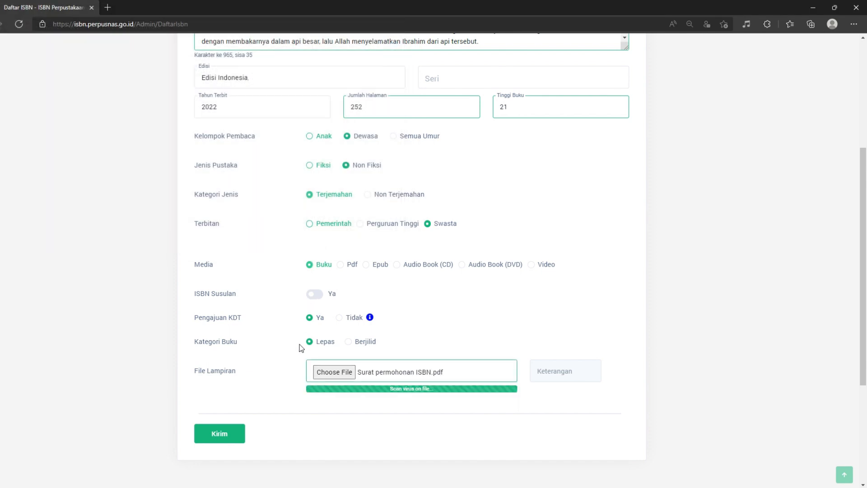
click(215, 435)
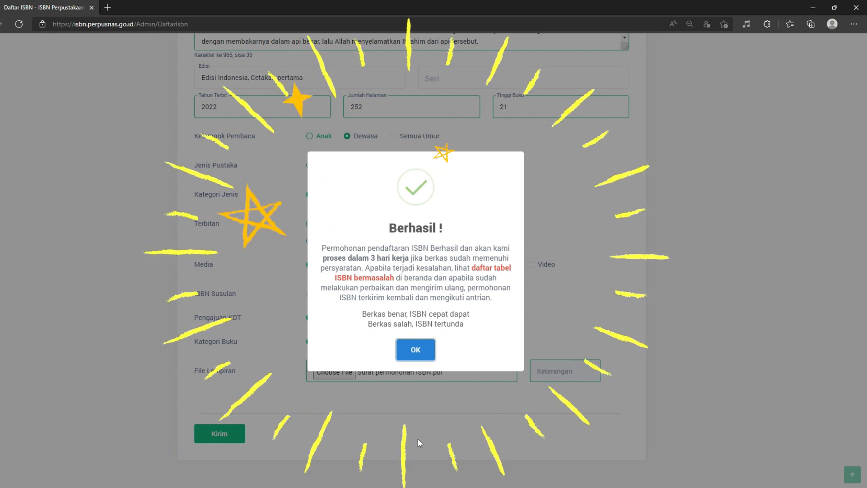
click(415, 349)
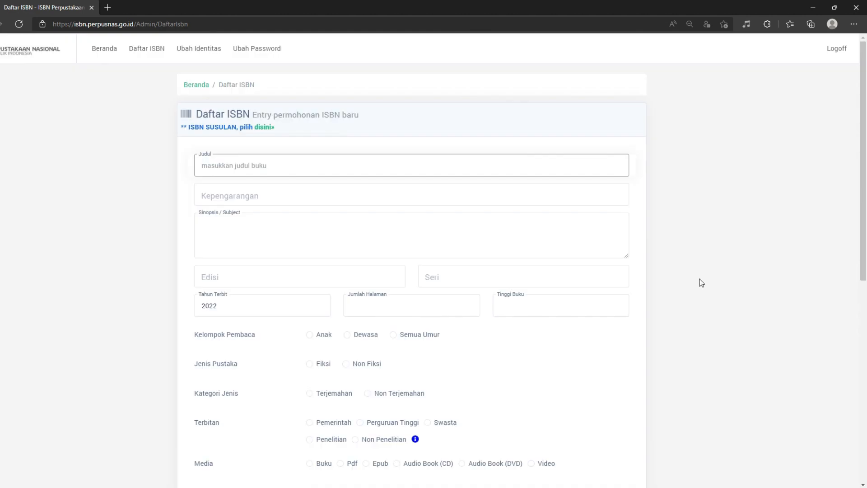
- Open Beranda and review the Daftar Permohonan for the submitted book, along with the Daftar Masalah and Daftar Validasi
click(92, 53)
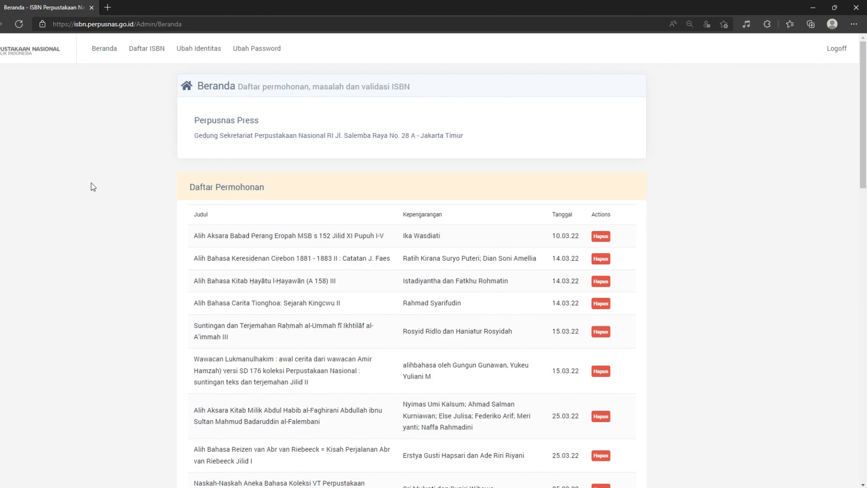
scroll(91, 231, down, 3)
scroll(92, 230, down, 6)
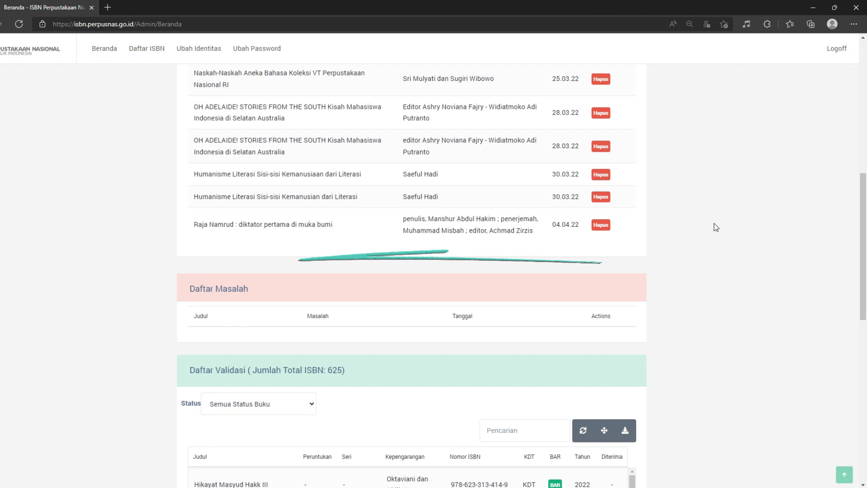
scroll(714, 223, up, 5)
scroll(713, 223, up, 5)
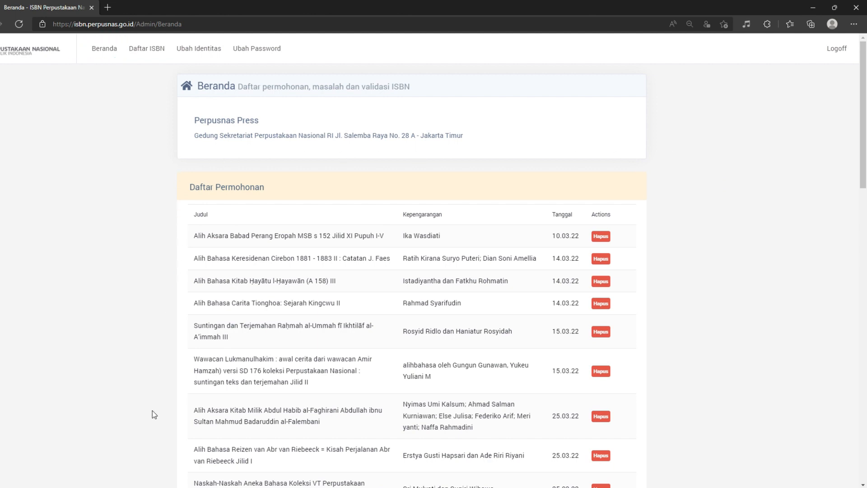
scroll(152, 410, down, 6)
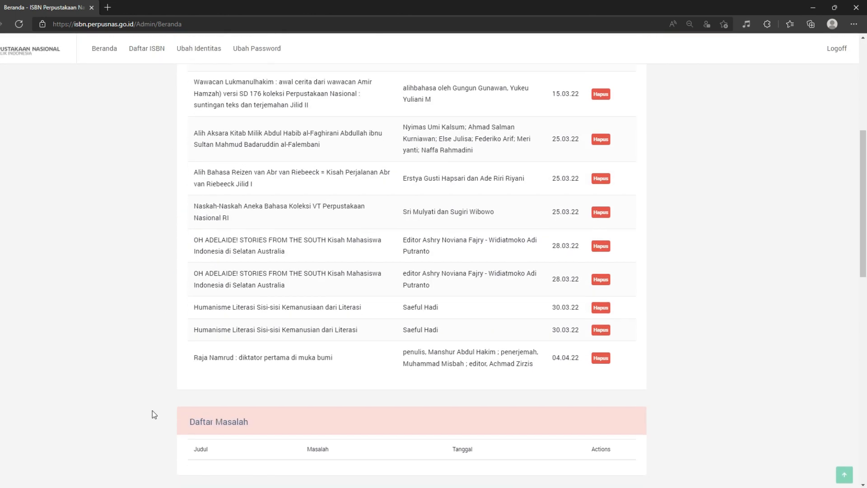
scroll(152, 411, down, 1)
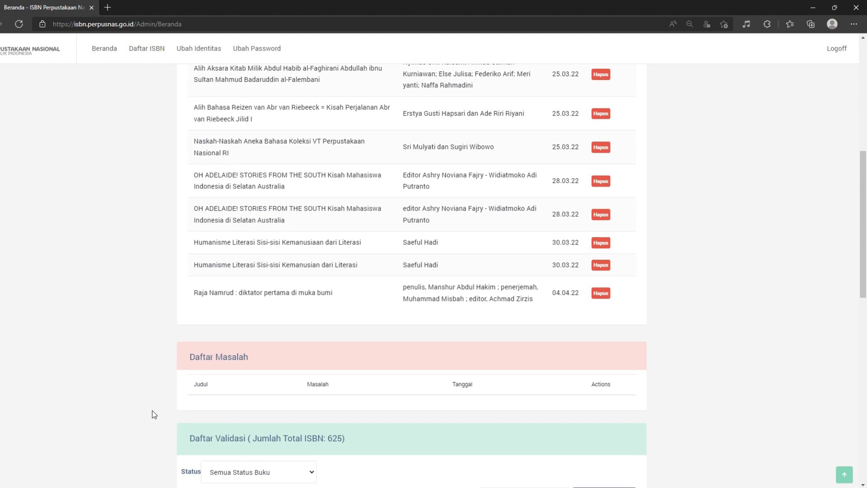
scroll(153, 412, down, 3)
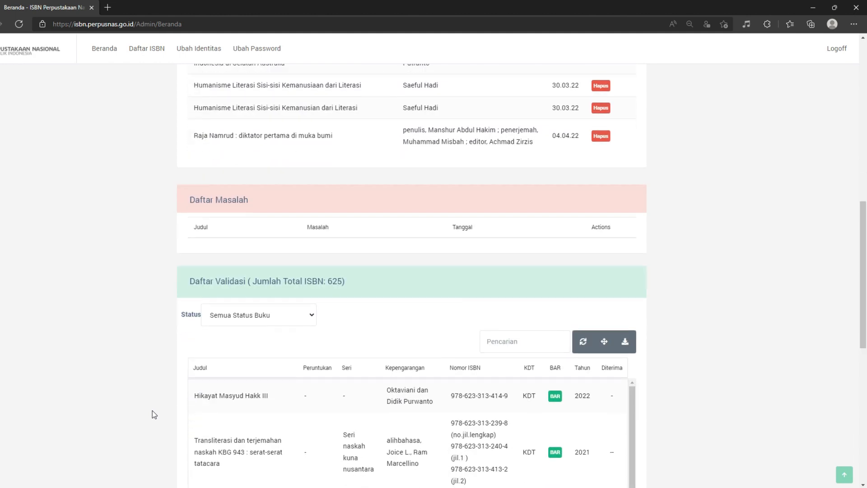
scroll(154, 414, down, 1)
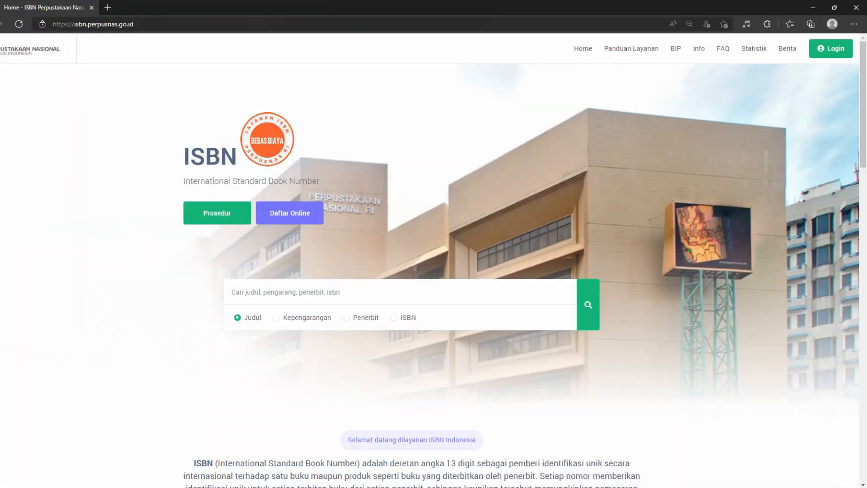
- Search the public ISBN site for "raja namrud" by Judul, after trying the Kepengarangan, Penerbit and ISBN search categories
click(425, 296)
text(raja namrud)
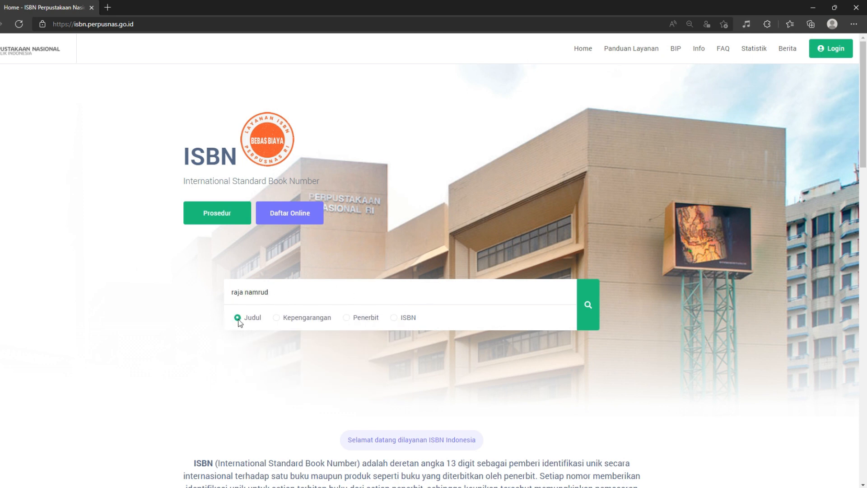
click(277, 318)
click(347, 318)
click(394, 317)
click(239, 317)
click(586, 322)
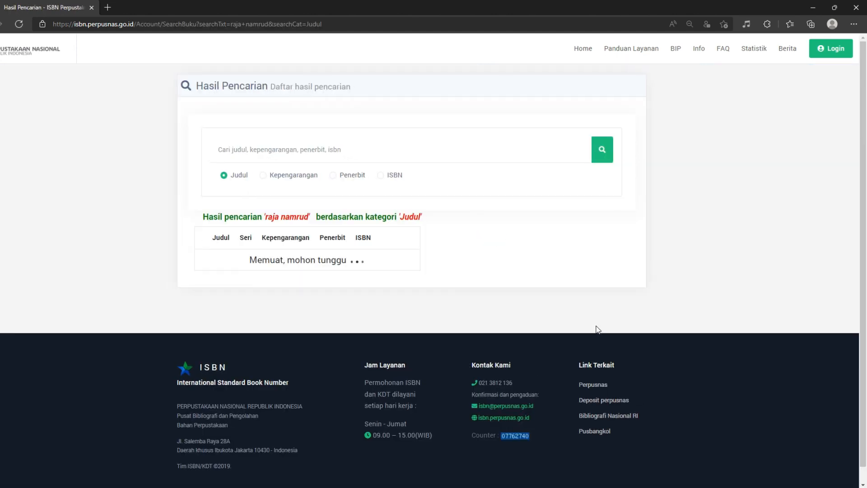